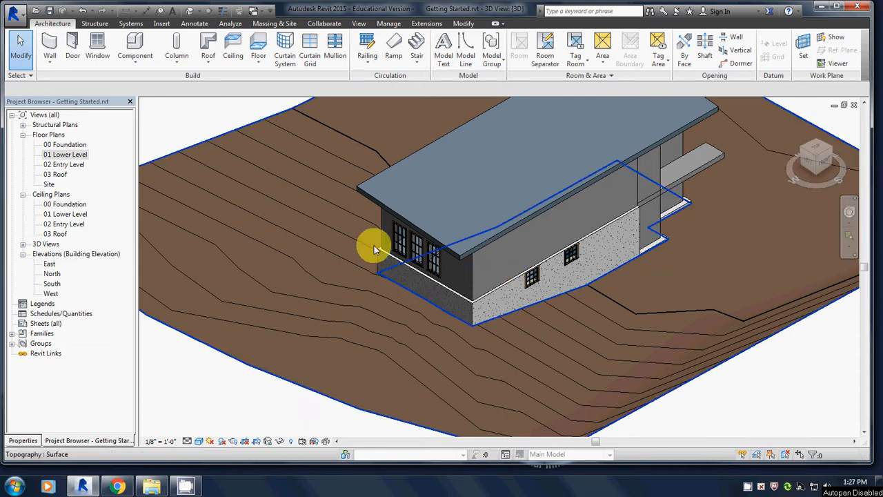
- Change the lower-level bifold door in the end wall to the Double-Glass 2 type, size 72" x 84"
{"action": "left_click", "coordinate": [813, 147]}
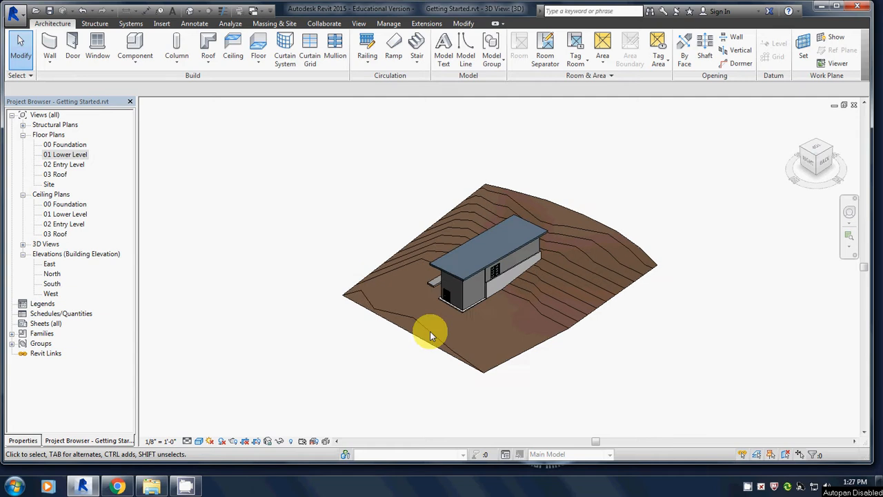
{"action": "scroll", "coordinate": [450, 323], "scroll_direction": "up", "scroll_amount": 5}
{"action": "scroll", "coordinate": [514, 248], "scroll_direction": "up", "scroll_amount": 2}
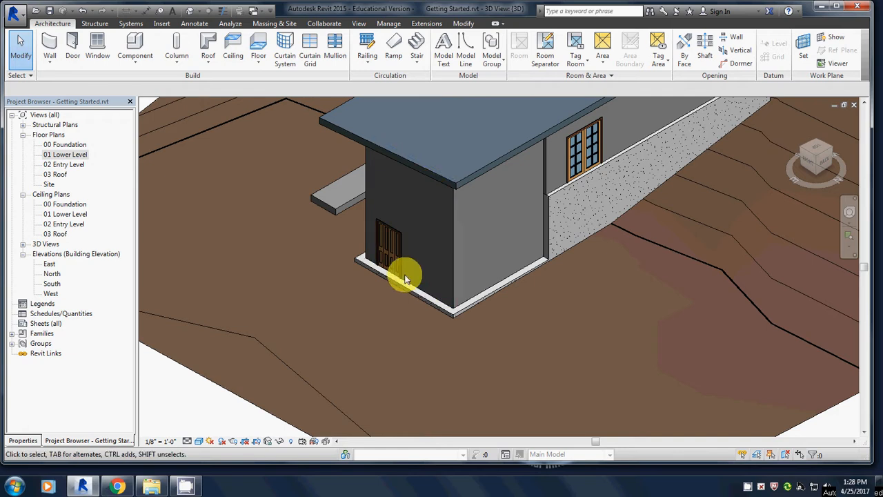
{"action": "left_click", "coordinate": [382, 246]}
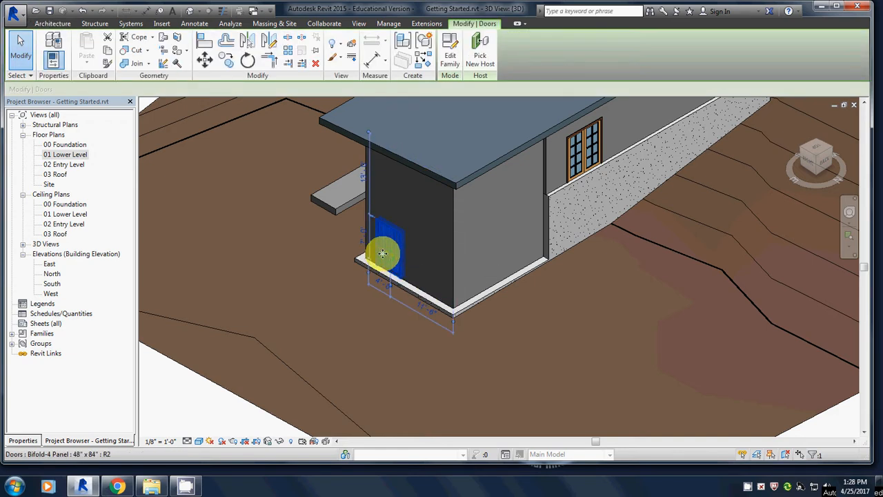
{"action": "left_click", "coordinate": [23, 440]}
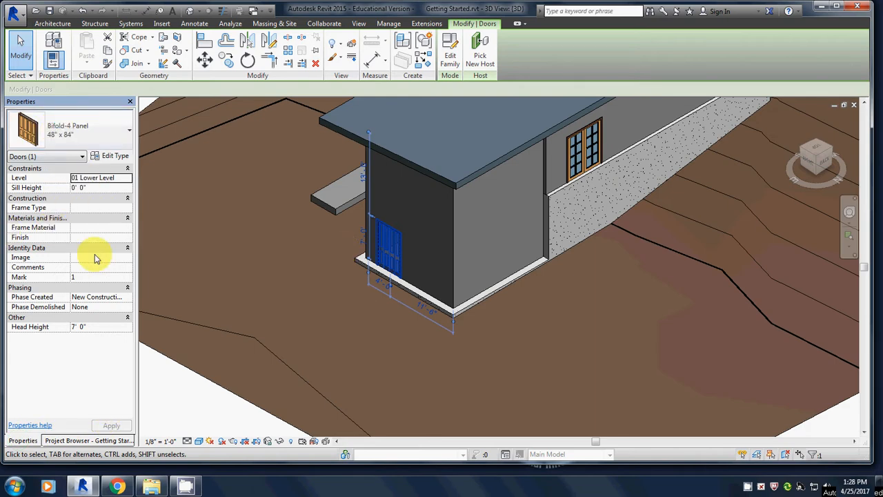
{"action": "left_click", "coordinate": [103, 124]}
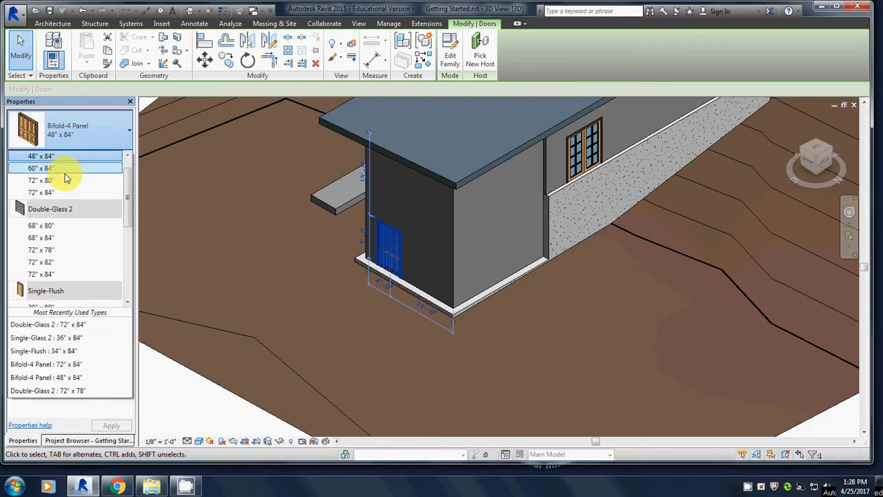
{"action": "left_click", "coordinate": [47, 276]}
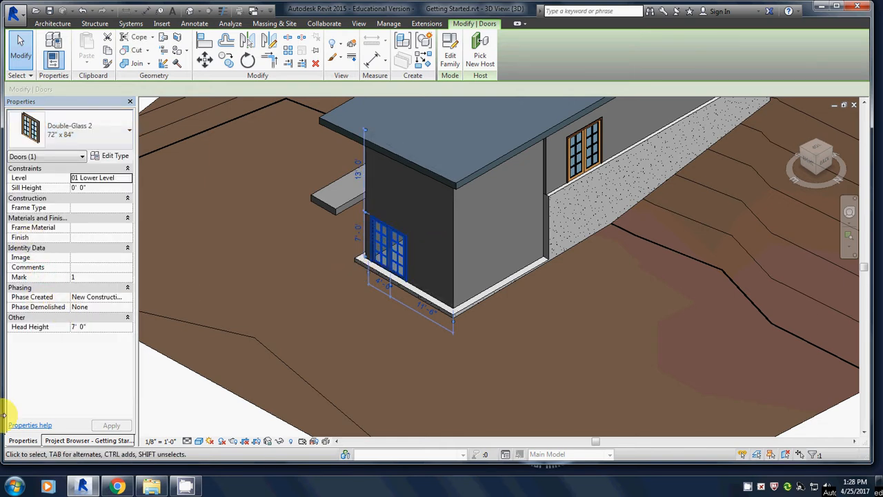
{"action": "left_click", "coordinate": [82, 442]}
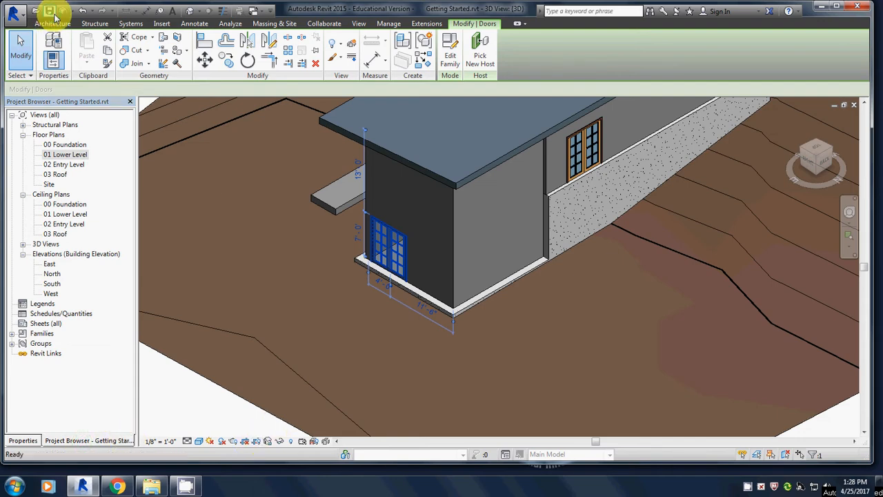
{"action": "key", "text": "Escape"}
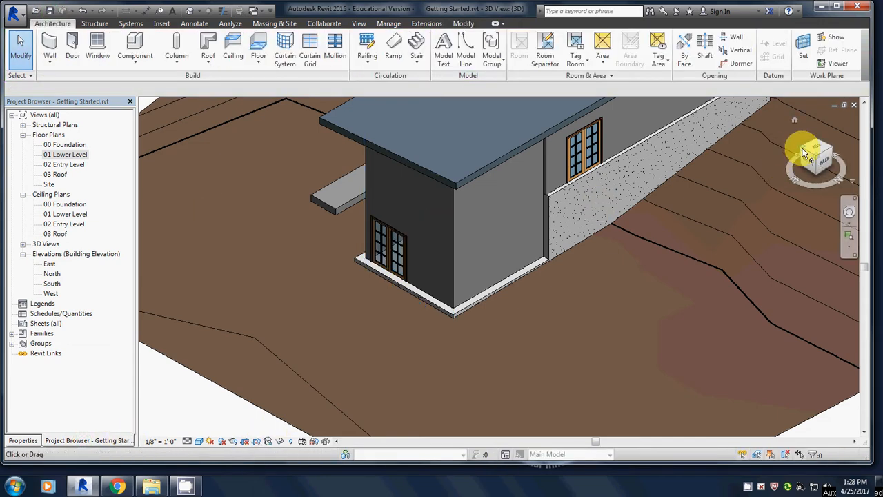
- Open the 01 Lower Level floor plan at the end of the building with the exterior double door
{"action": "left_click", "coordinate": [804, 153]}
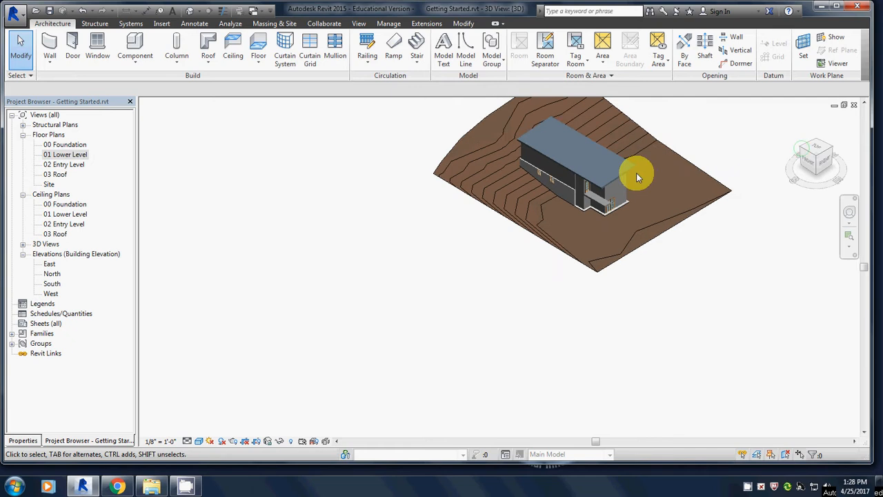
{"action": "middle_click_drag", "start_coordinate": [491, 315], "coordinate": [502, 282]}
{"action": "scroll", "coordinate": [518, 262], "scroll_direction": "up", "scroll_amount": 4}
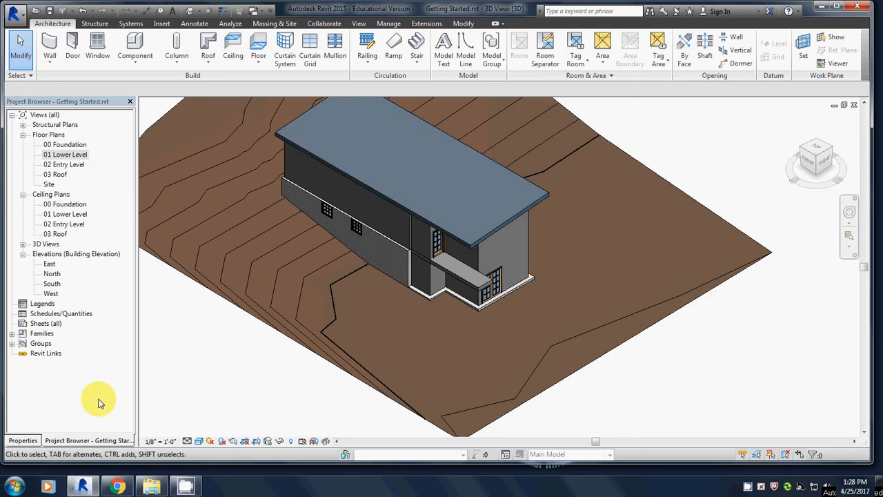
{"action": "double_click", "coordinate": [69, 156]}
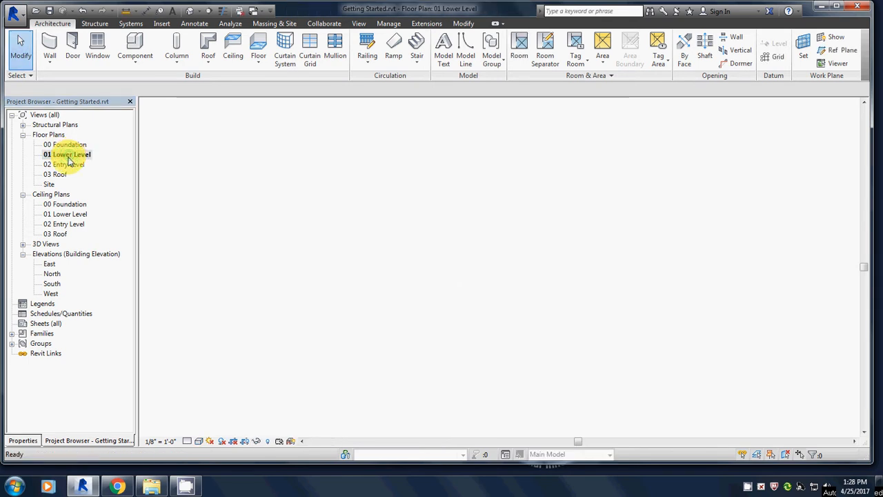
{"action": "scroll", "coordinate": [532, 307], "scroll_direction": "up", "scroll_amount": 5}
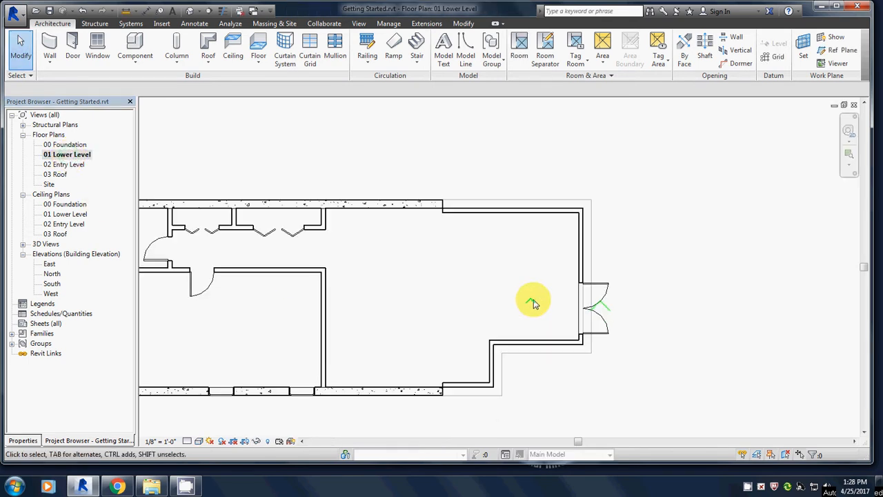
{"action": "middle_click_drag", "start_coordinate": [510, 239], "coordinate": [416, 272]}
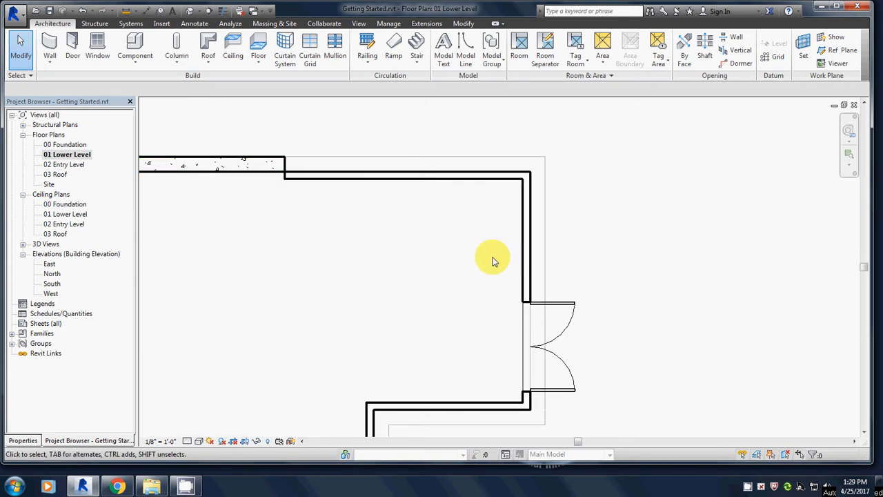
- Split the east exterior wall just north of the double door, about 8' 1" from the north wall
{"action": "left_click", "coordinate": [522, 288]}
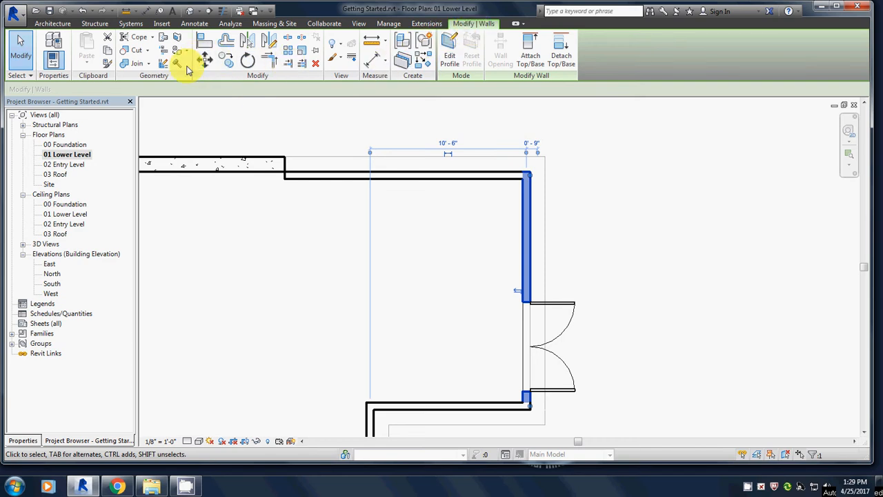
{"action": "left_click", "coordinate": [289, 42]}
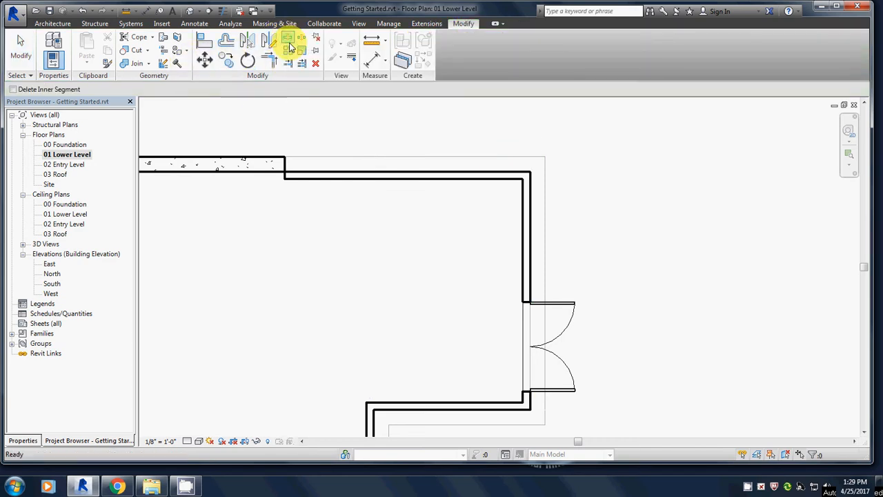
{"action": "left_click", "coordinate": [529, 295]}
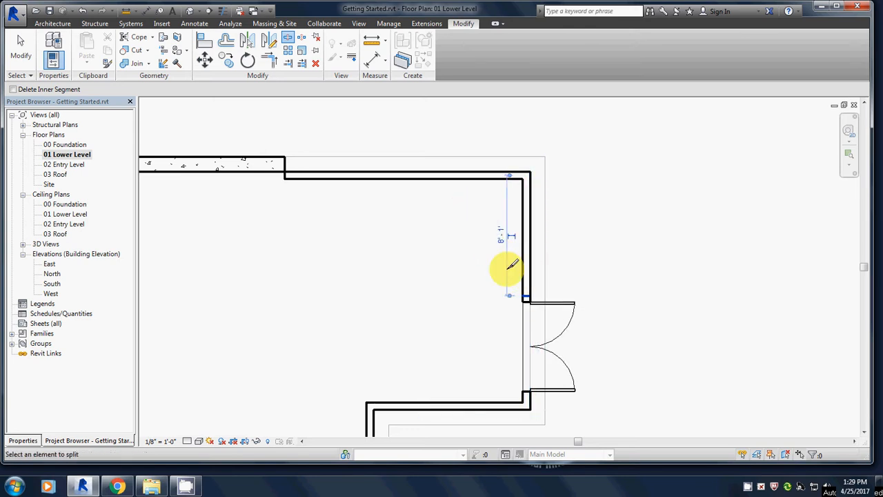
{"action": "left_click", "coordinate": [21, 49]}
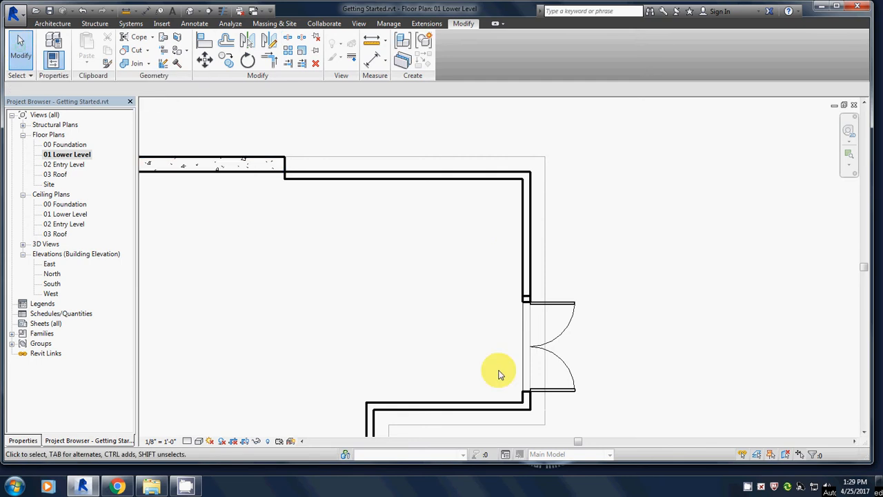
- Change the split east wall segment and the adjoining Generic - 6" north wall to the Storefront curtain wall type
{"action": "left_click", "coordinate": [521, 236]}
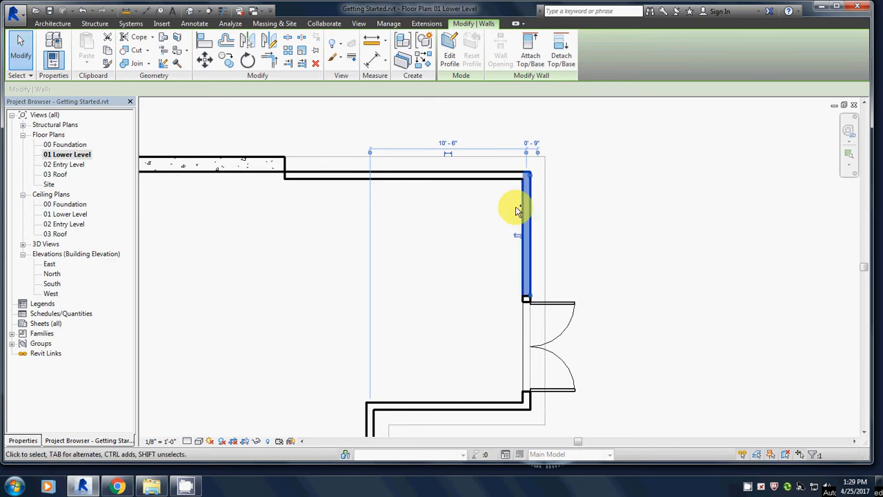
{"action": "left_click", "coordinate": [430, 179], "text": "ctrl"}
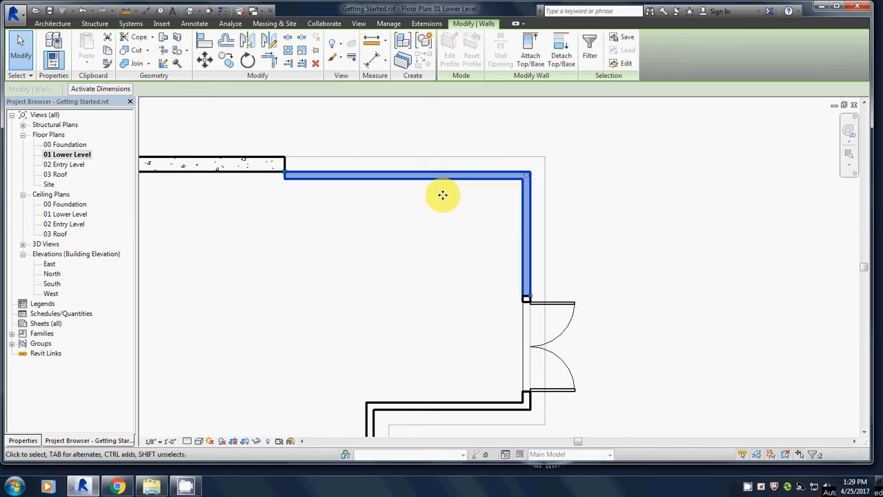
{"action": "left_click", "coordinate": [21, 440]}
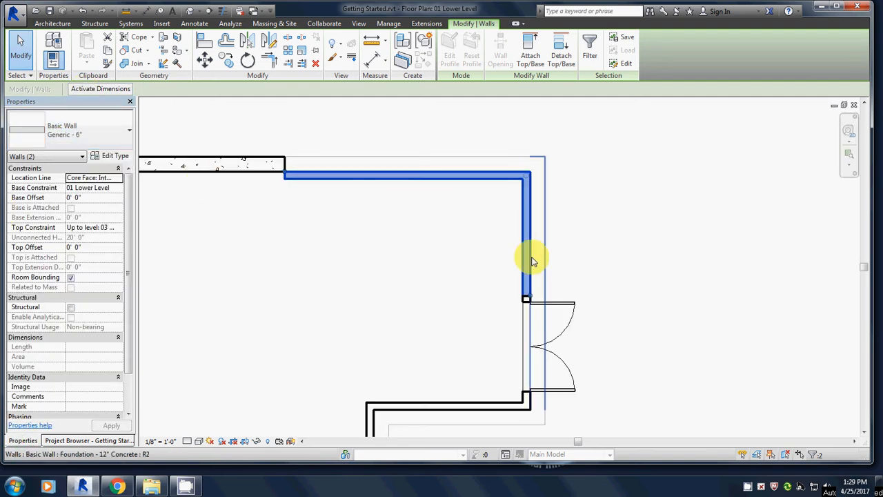
{"action": "left_click", "coordinate": [83, 134]}
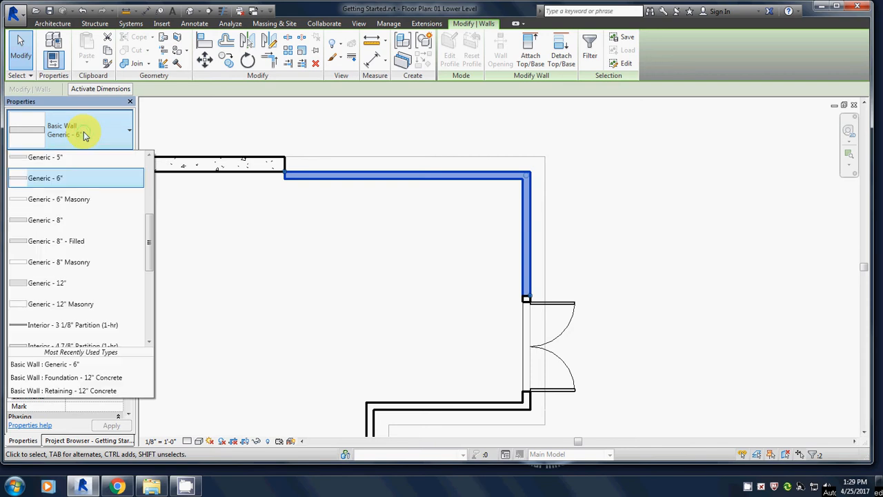
{"action": "scroll", "coordinate": [81, 214], "scroll_direction": "down", "scroll_amount": 2}
{"action": "scroll", "coordinate": [76, 220], "scroll_direction": "down", "scroll_amount": 5}
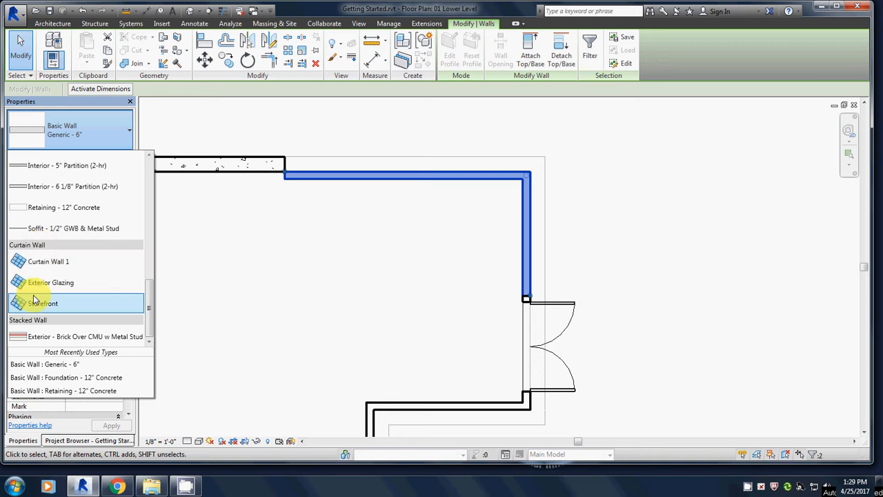
{"action": "left_click", "coordinate": [40, 305]}
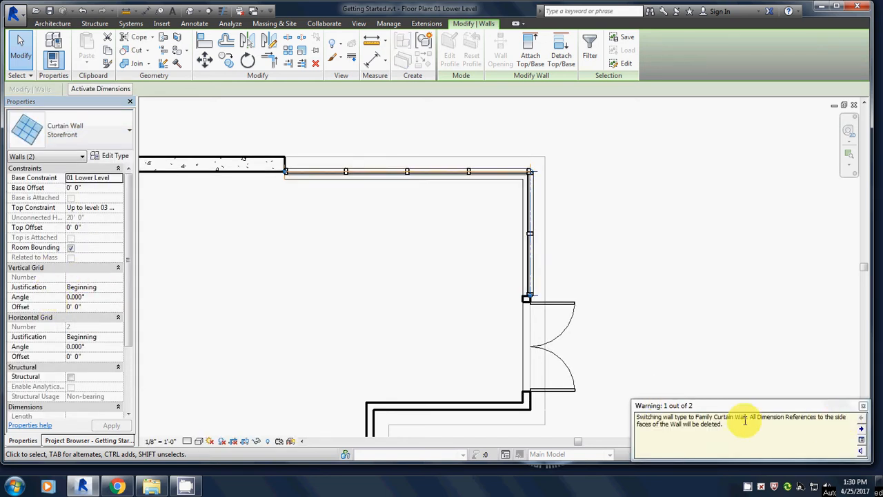
{"action": "left_click", "coordinate": [862, 431]}
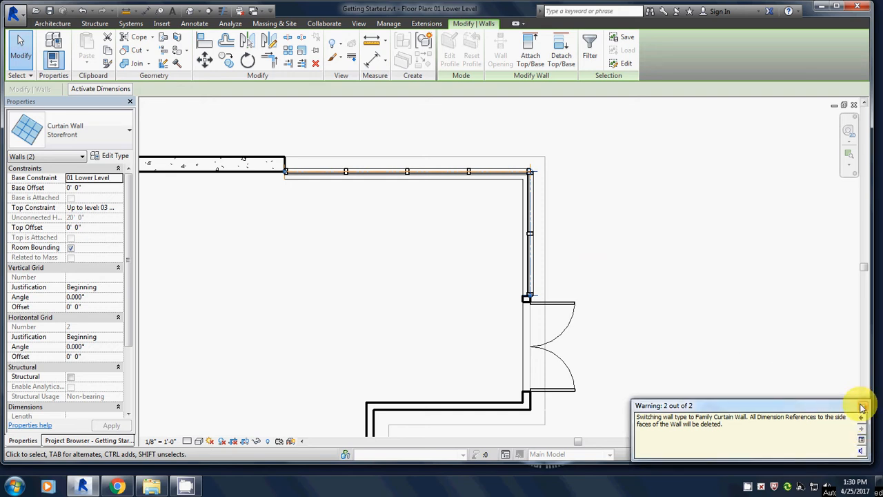
{"action": "left_click", "coordinate": [862, 408]}
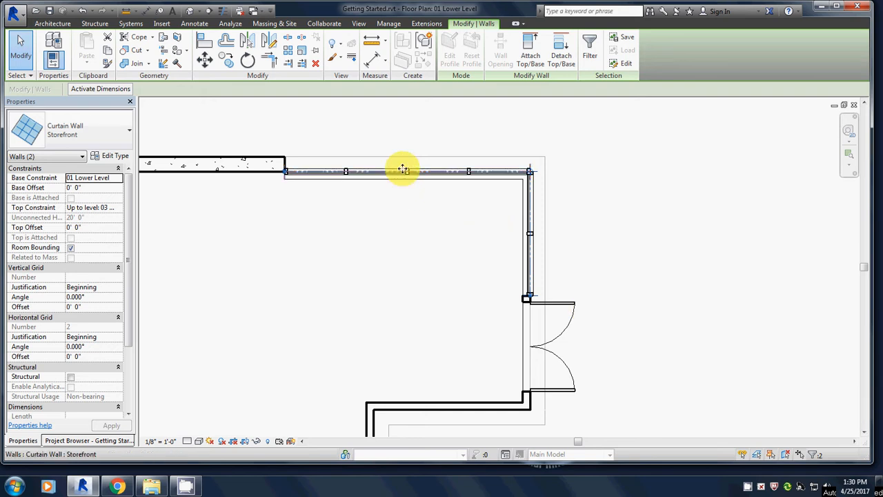
- Duplicate the north curtain wall's type as House 4' x 4' and set its vertical and horizontal grid spacing to 4' 0"
{"action": "left_click", "coordinate": [302, 173]}
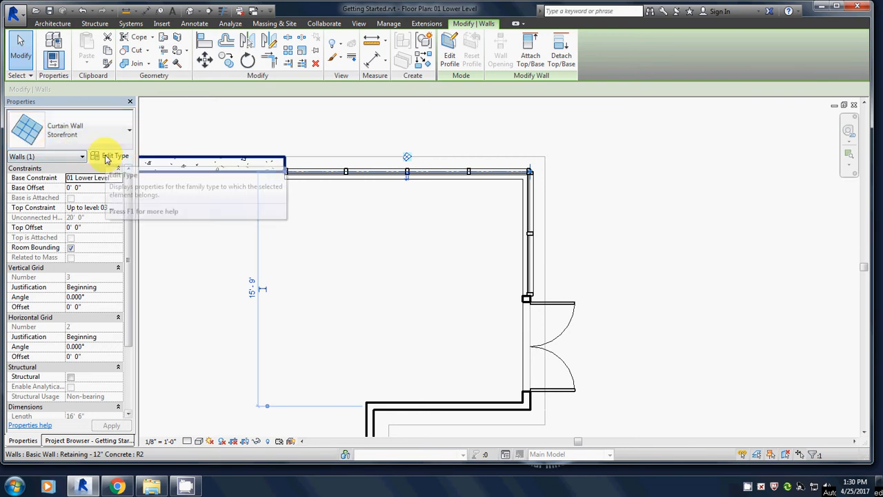
{"action": "left_click", "coordinate": [108, 156]}
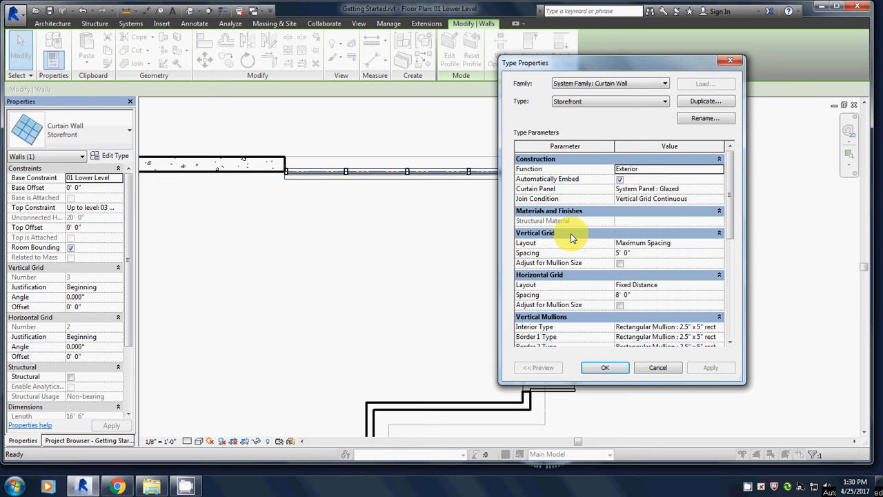
{"action": "left_click", "coordinate": [707, 101]}
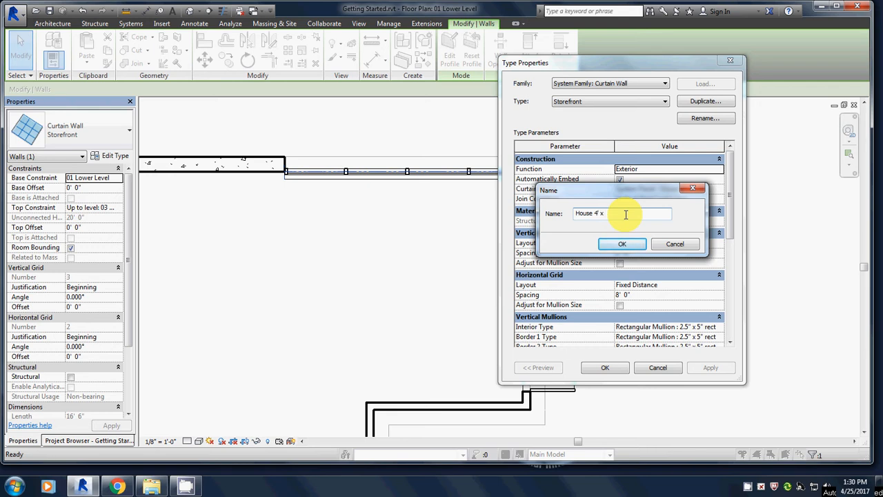
{"action": "type", "text": "'"}
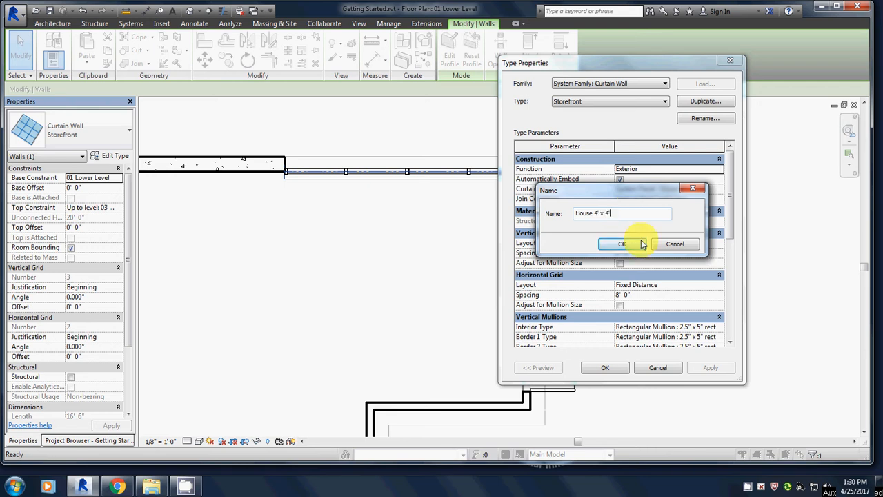
{"action": "left_click", "coordinate": [623, 244]}
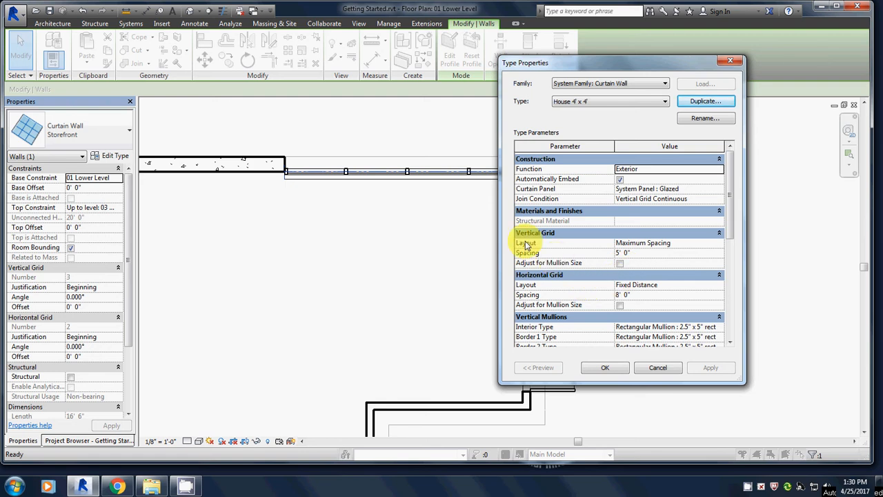
{"action": "left_click", "coordinate": [619, 253]}
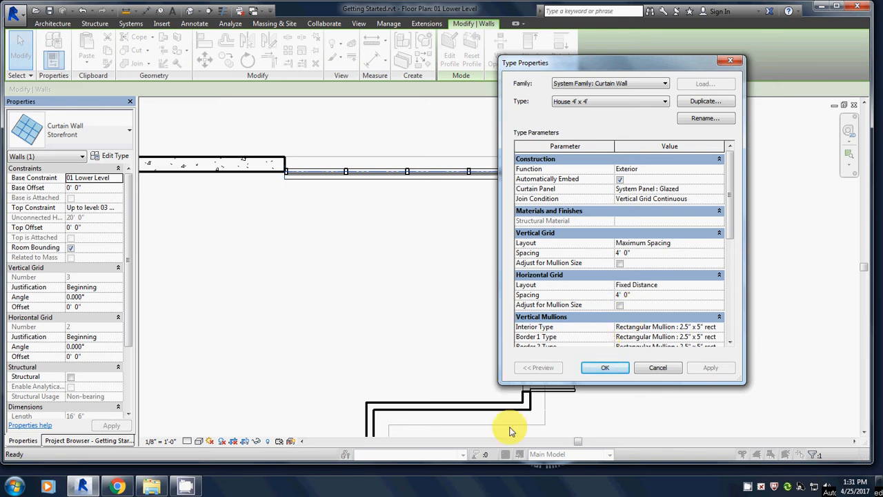
{"action": "left_click", "coordinate": [605, 368]}
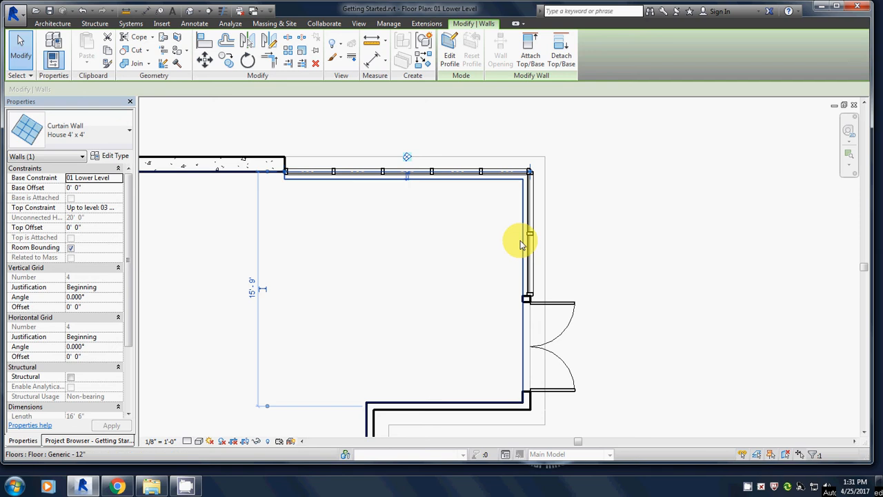
- Assign the House 4' x 4' curtain wall type to the east curtain wall beside the double door
{"action": "left_click", "coordinate": [529, 216]}
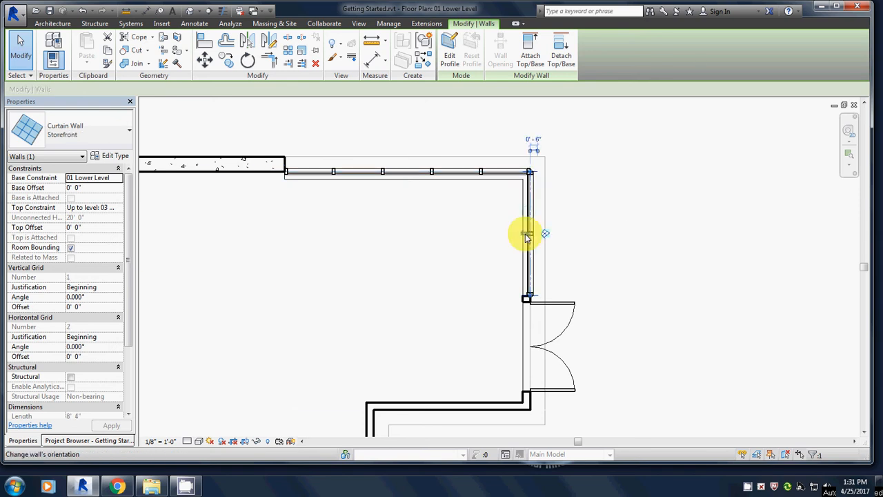
{"action": "left_click", "coordinate": [97, 135]}
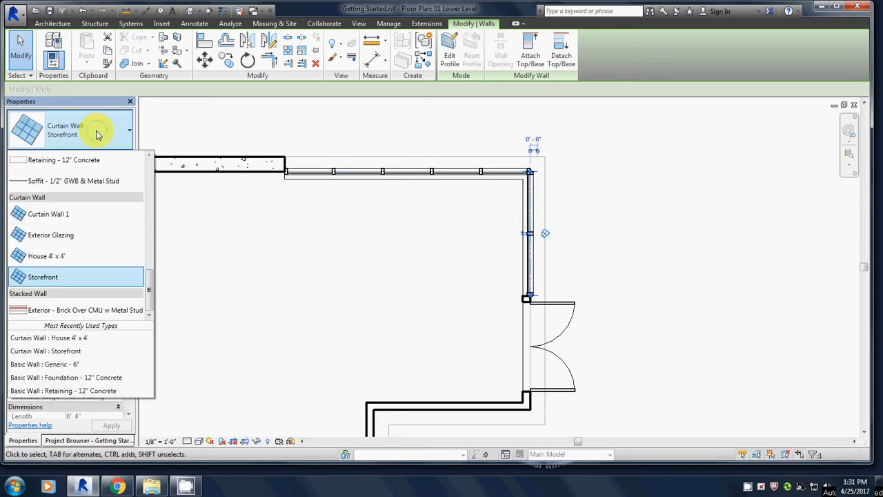
{"action": "left_click", "coordinate": [41, 258]}
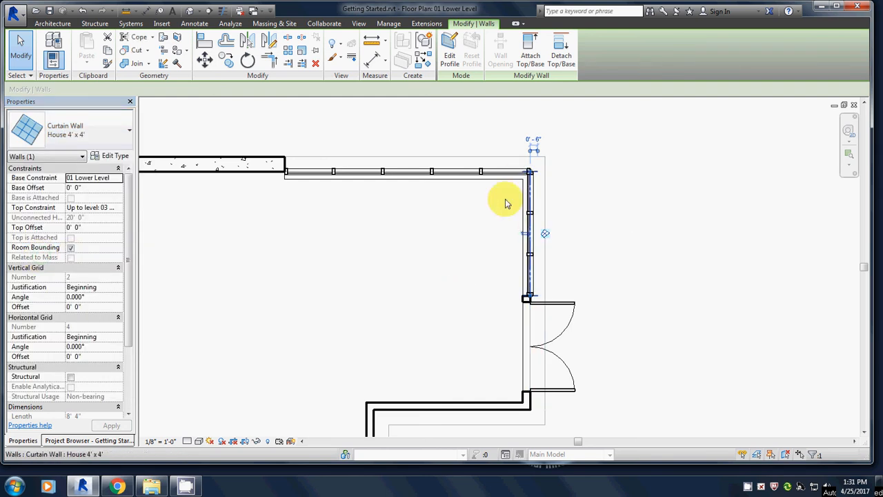
- Open the default 3D view and inspect the two curtain walls from the building's right-back corner
{"action": "scroll", "coordinate": [439, 205], "scroll_direction": "down", "scroll_amount": 2}
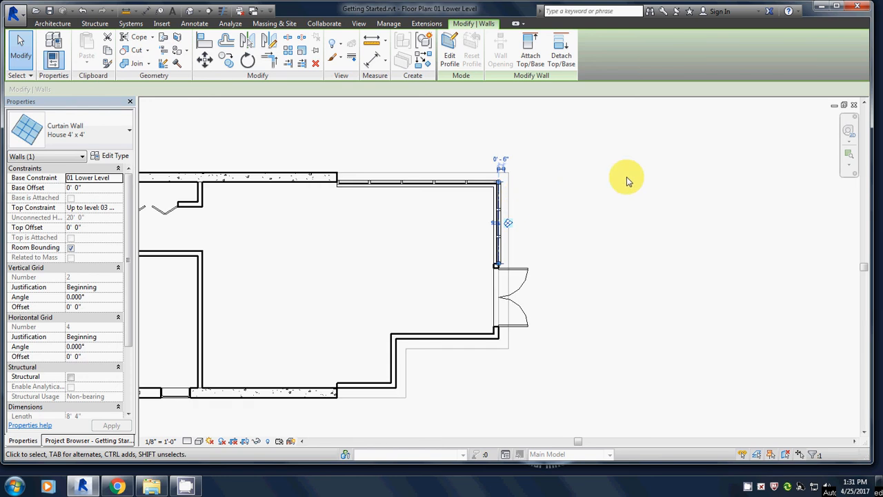
{"action": "left_click", "coordinate": [625, 178]}
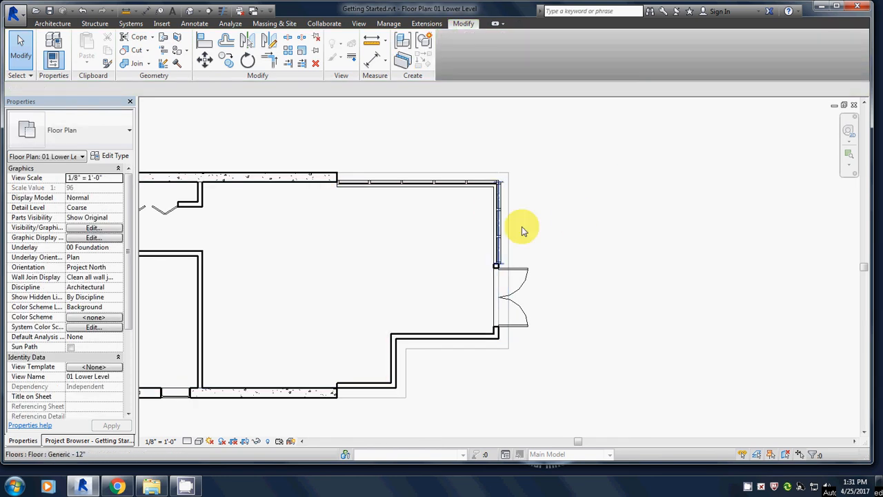
{"action": "left_click", "coordinate": [191, 13]}
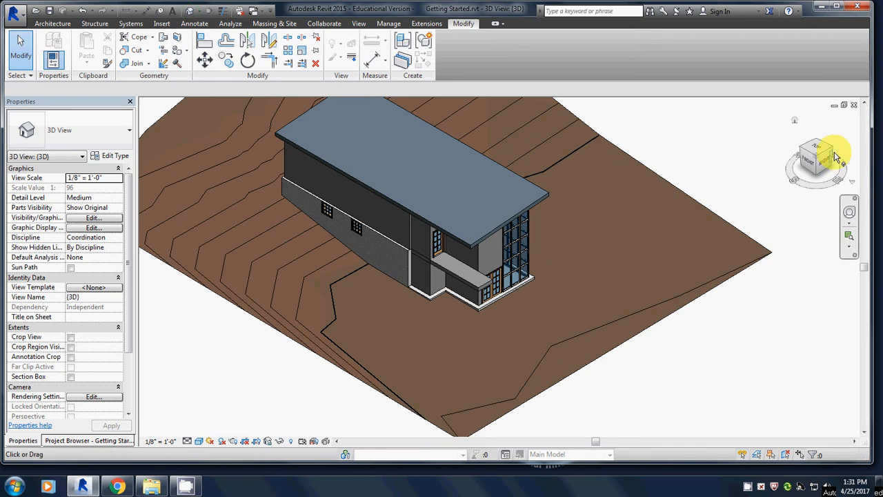
{"action": "left_click", "coordinate": [833, 153]}
{"action": "scroll", "coordinate": [514, 331], "scroll_direction": "up", "scroll_amount": 5}
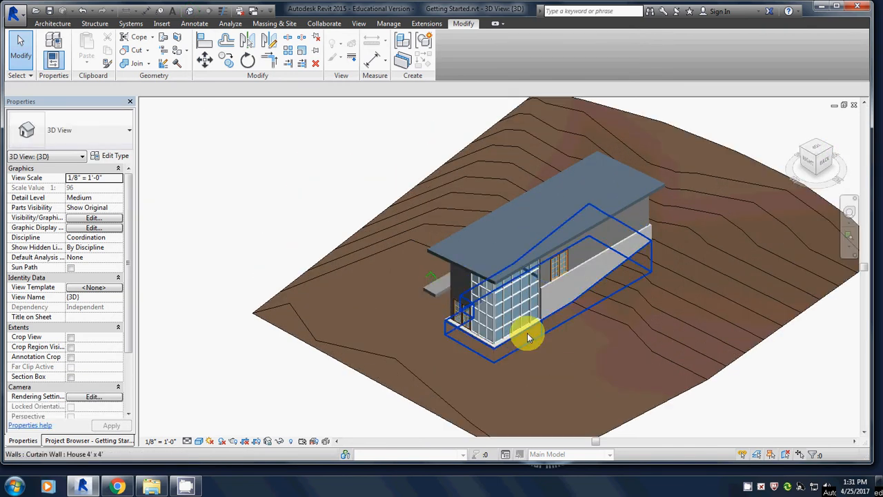
{"action": "scroll", "coordinate": [509, 334], "scroll_direction": "up", "scroll_amount": 3}
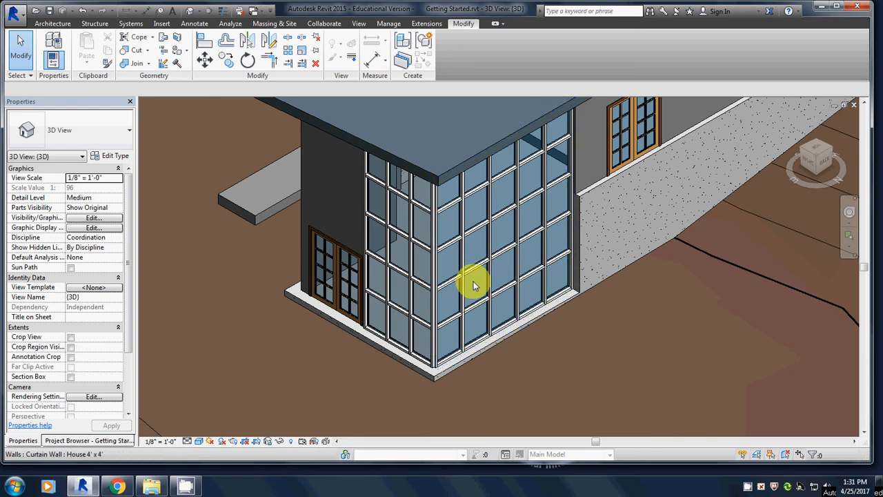
- Examine the glazed corner in a level view facing the right-back edge, and return the 3D view to its home orientation
{"action": "left_click", "coordinate": [819, 169]}
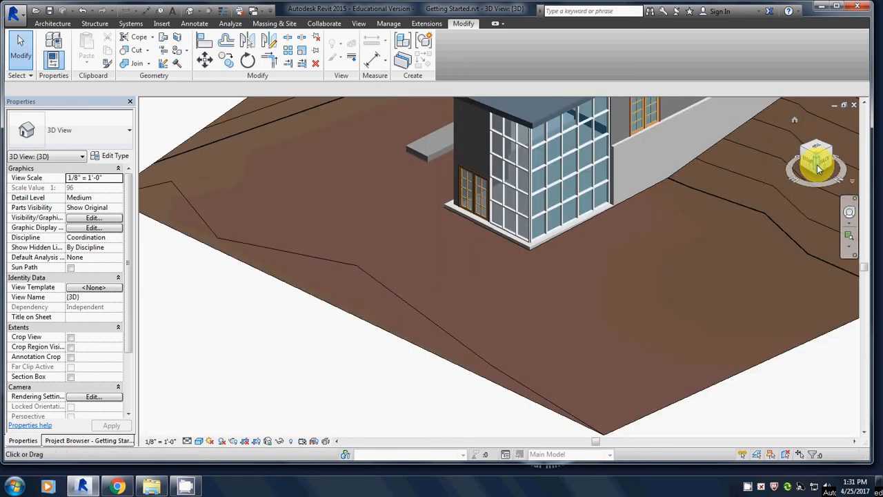
{"action": "scroll", "coordinate": [461, 220], "scroll_direction": "up", "scroll_amount": 6}
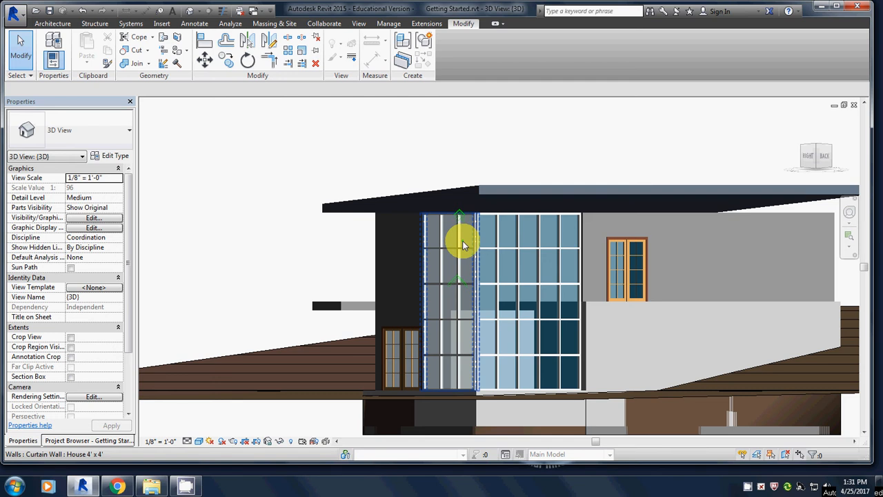
{"action": "scroll", "coordinate": [504, 316], "scroll_direction": "down", "scroll_amount": 1}
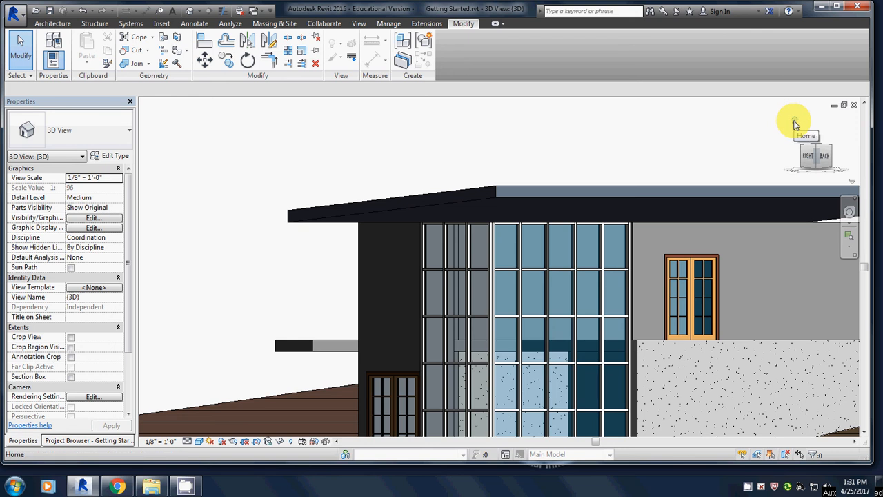
{"action": "left_click", "coordinate": [795, 124]}
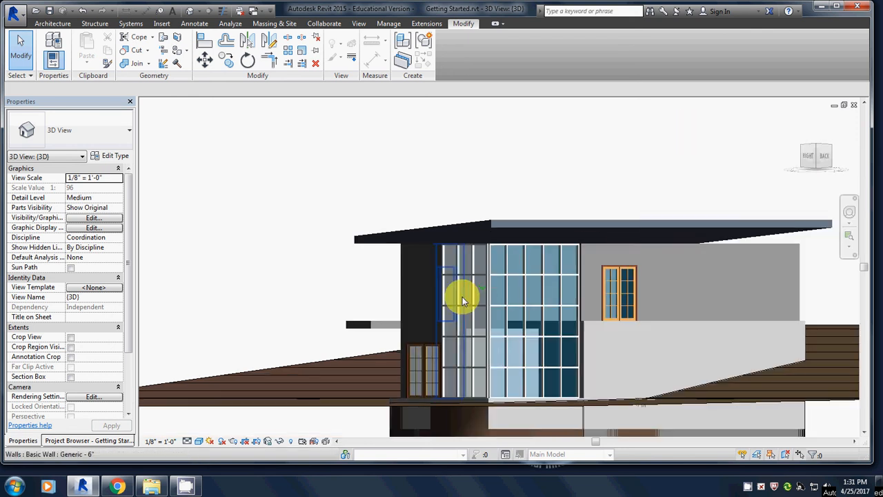
{"action": "left_click", "coordinate": [795, 124]}
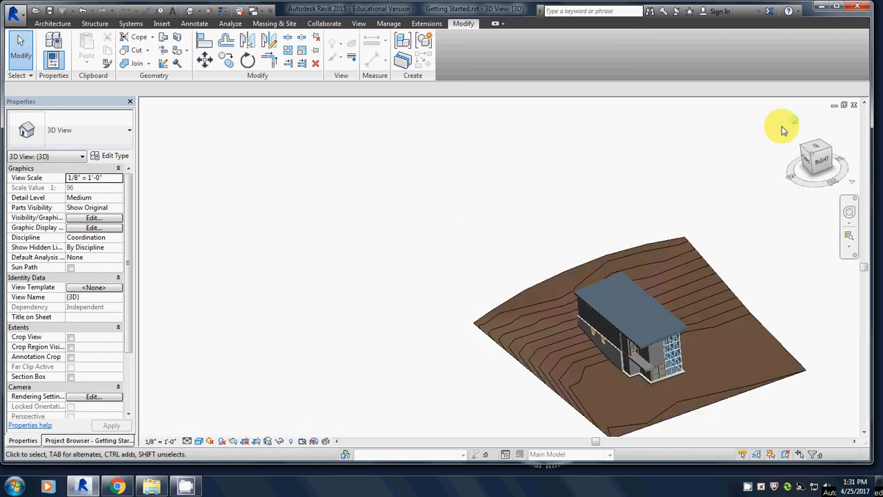
- Close the 3D view to return to the 01 Lower Level floor plan and save the project
{"action": "left_click", "coordinate": [854, 106]}
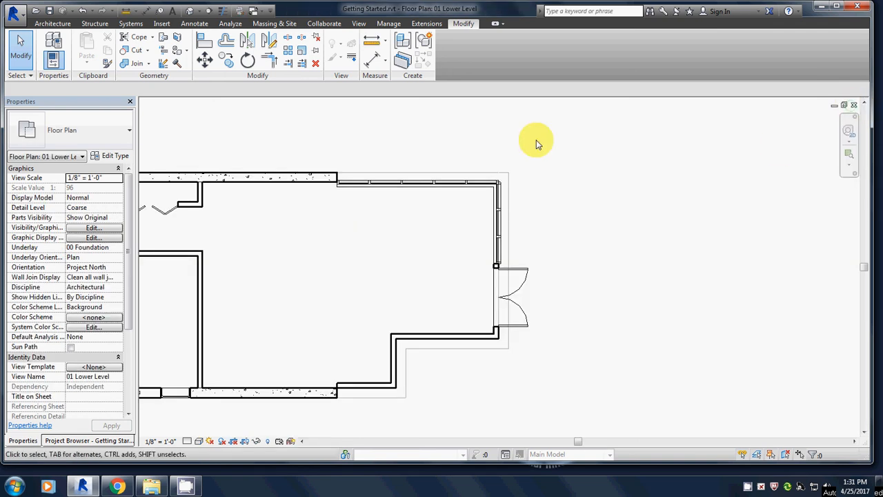
{"action": "left_click", "coordinate": [51, 12]}
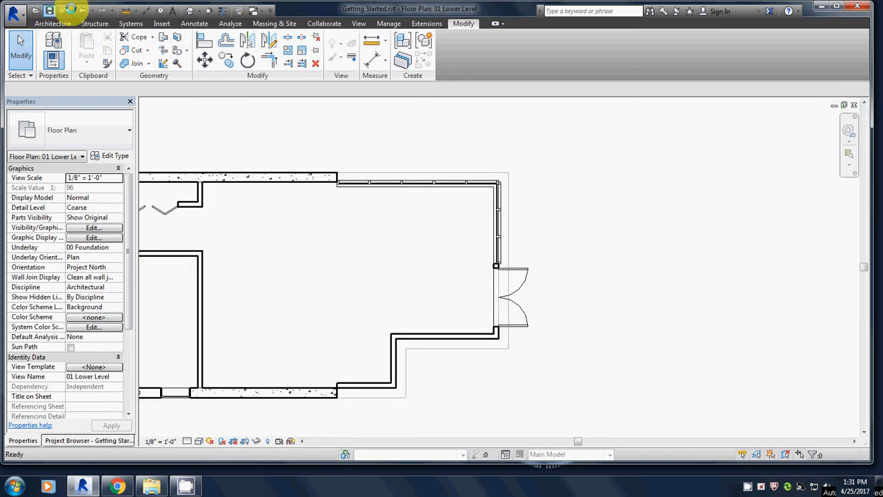